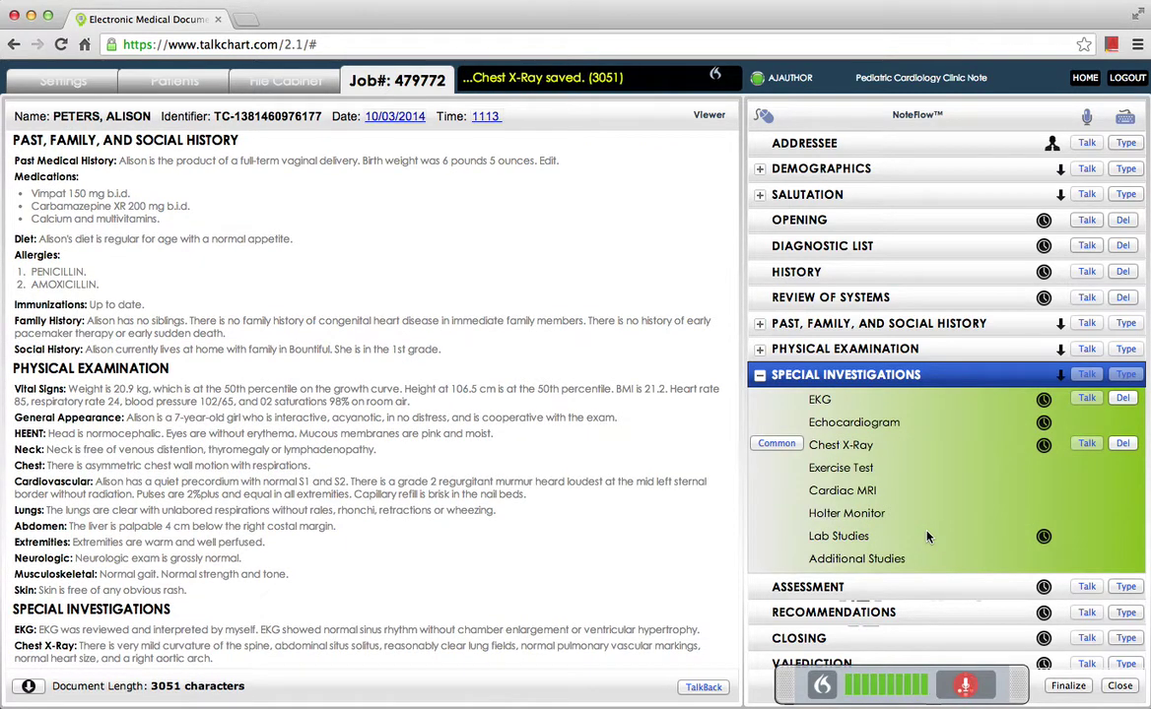
Insert the earlier Lab Studies blood-test results dated 09/04/2014 from the patient's history
left_click(926, 536)
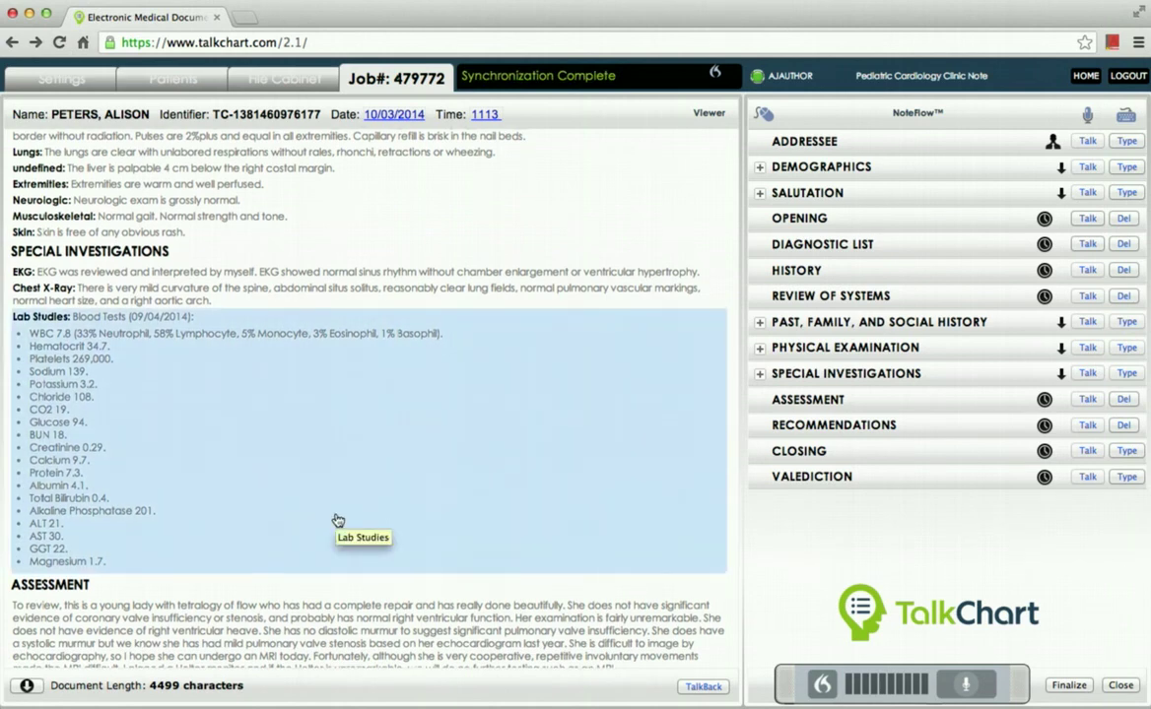
scroll(336, 520, "up", 5)
scroll(336, 532, "up", 5)
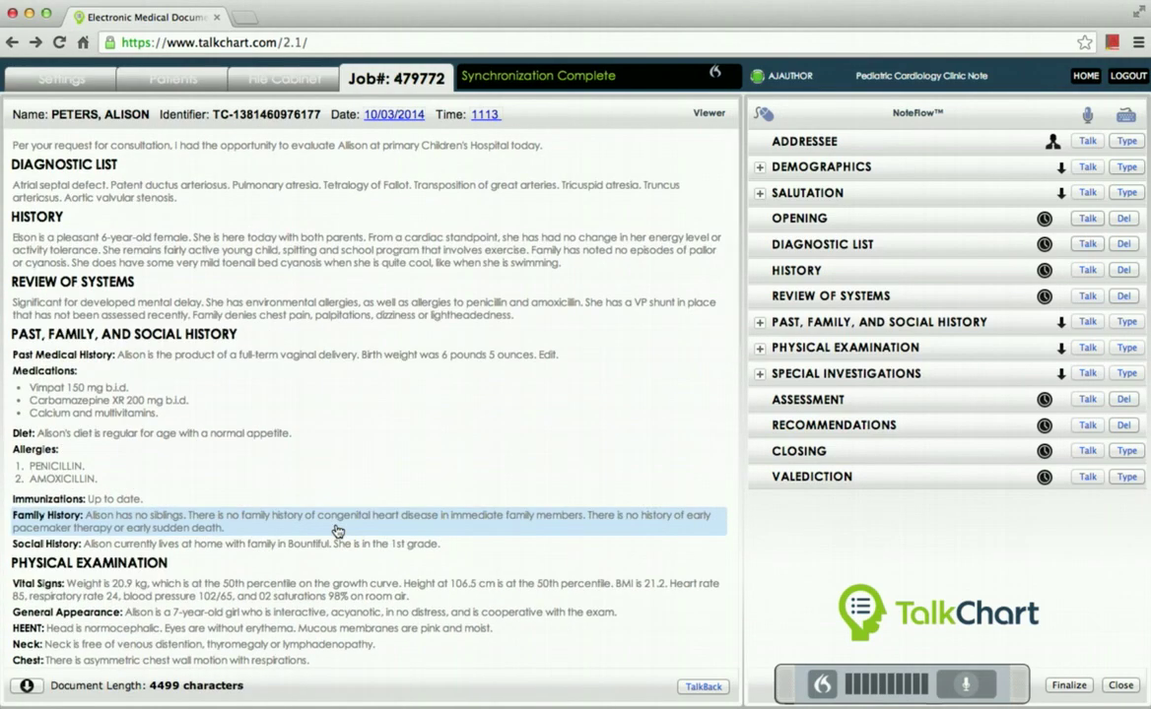
scroll(336, 532, "down", 3)
scroll(336, 532, "down", 9)
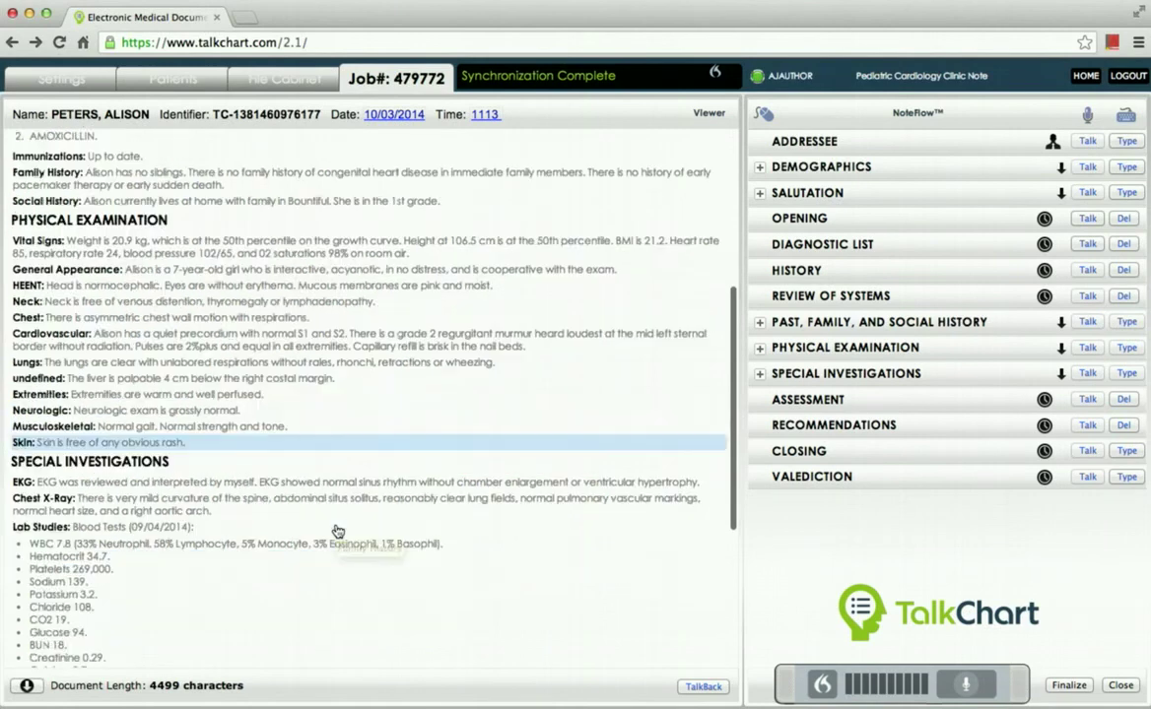